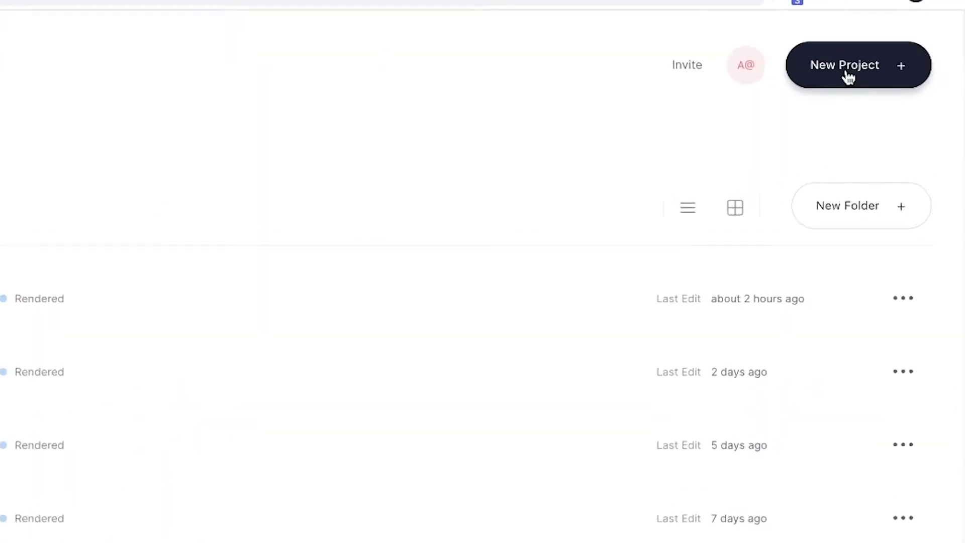
Start a new project with Bridge Video.MP4 from Downloads and preview it to about 3 seconds
left_click(849, 75)
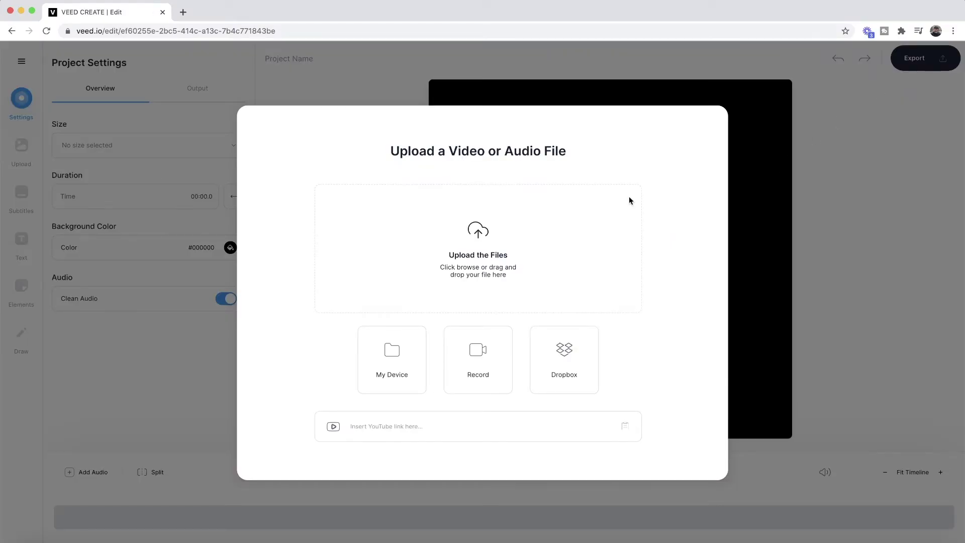
left_click(481, 241)
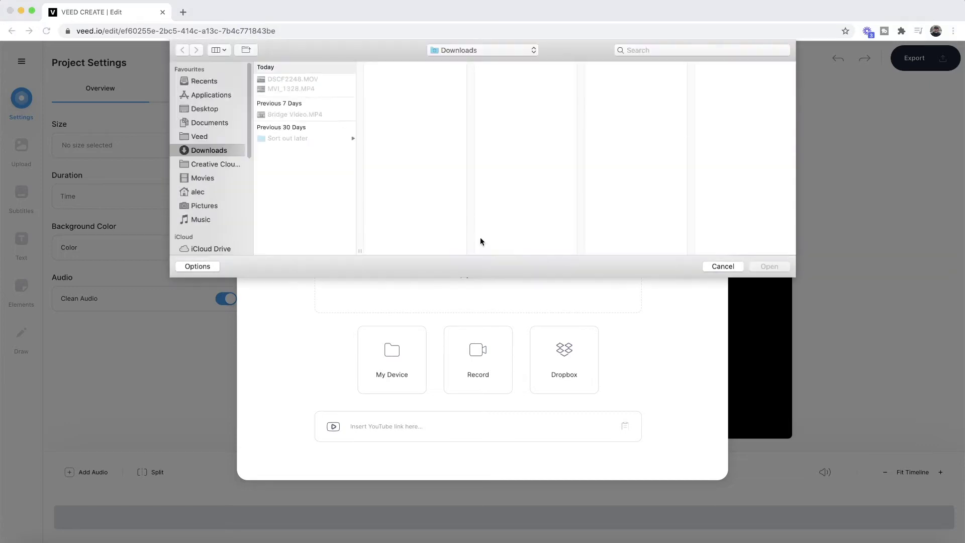
left_click(303, 117)
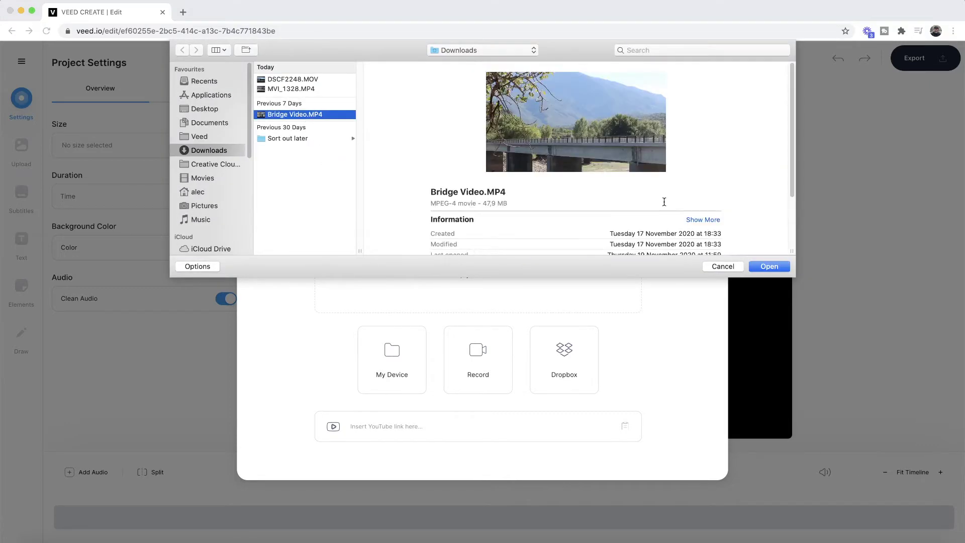
left_click(759, 266)
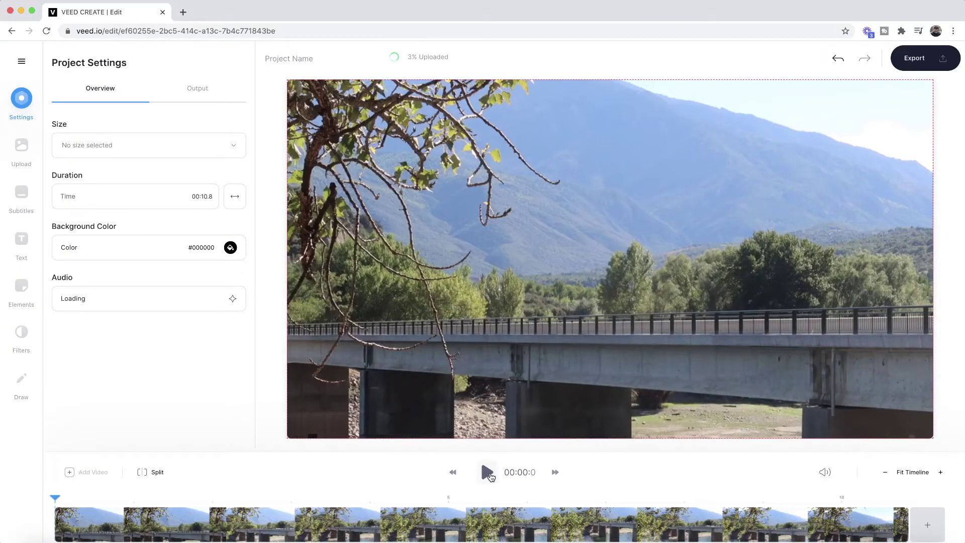
left_click(488, 473)
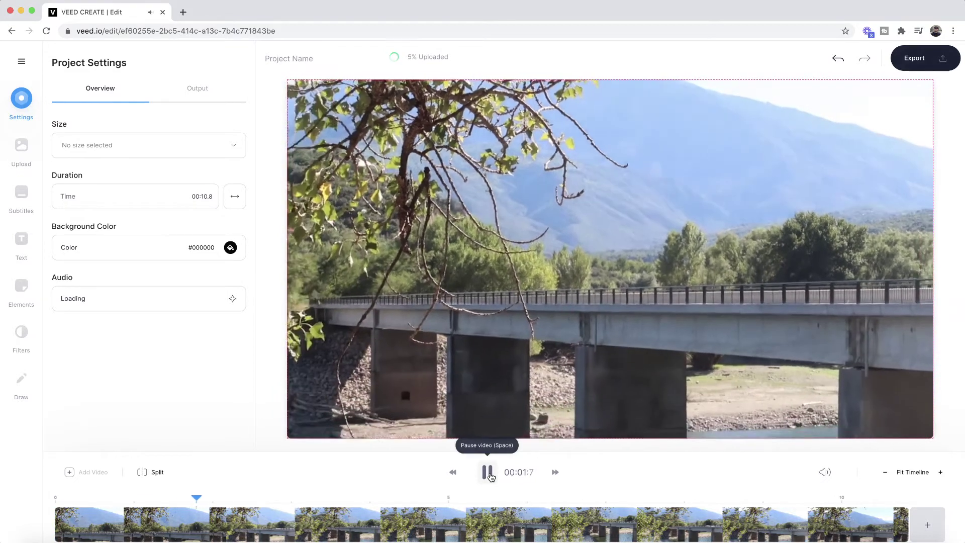
left_click(488, 472)
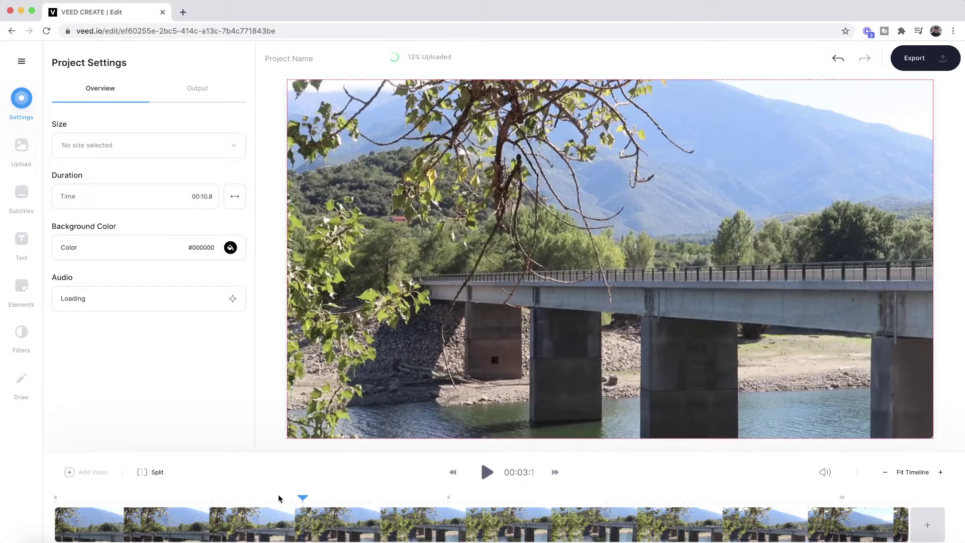
Trim the bridge clip's end and split it at 1.9 seconds
left_click_drag(280, 499, 214, 499)
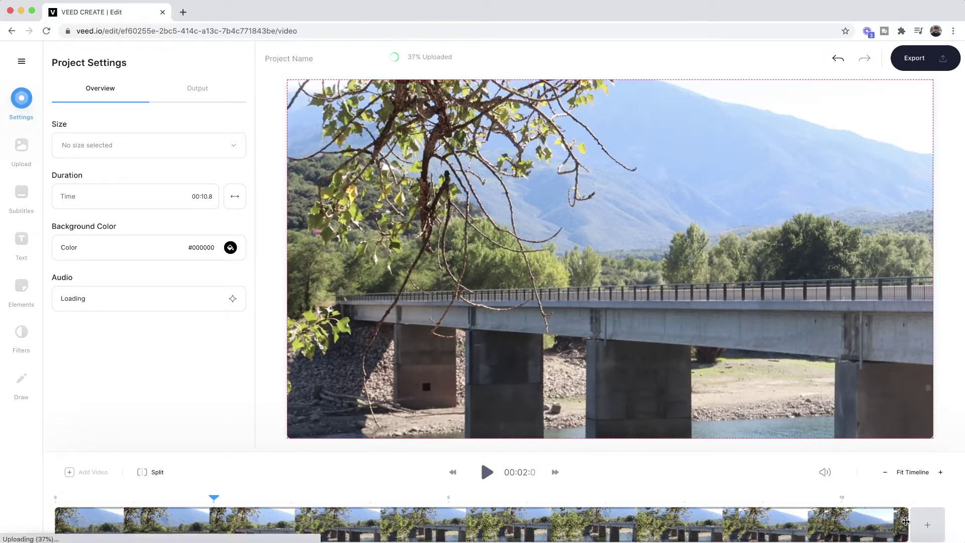
left_click_drag(906, 522, 759, 534)
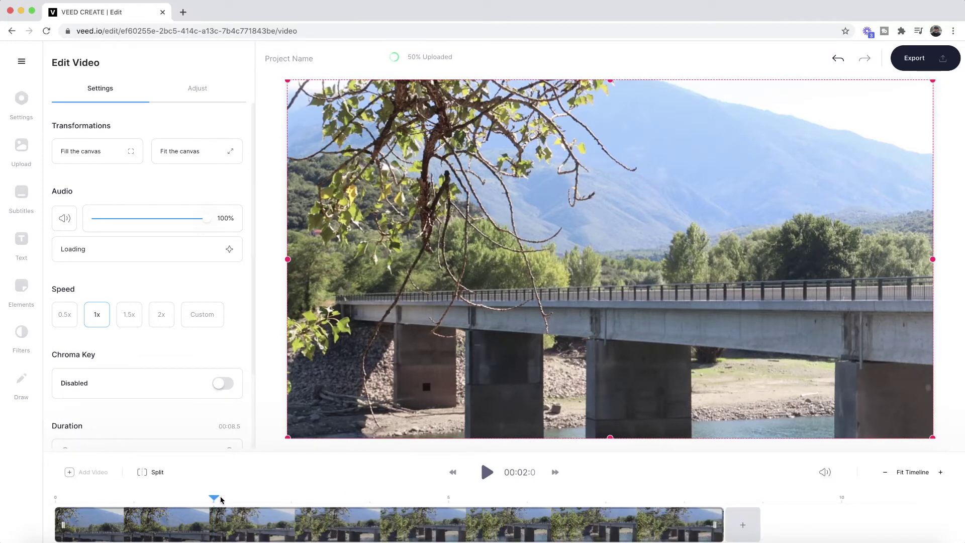
left_click_drag(221, 500, 212, 498)
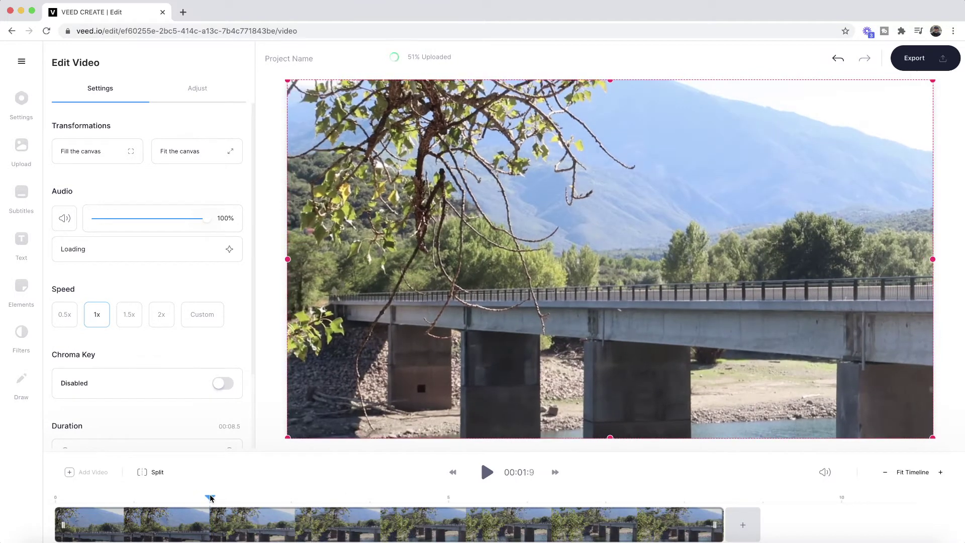
left_click(151, 471)
left_click(179, 526)
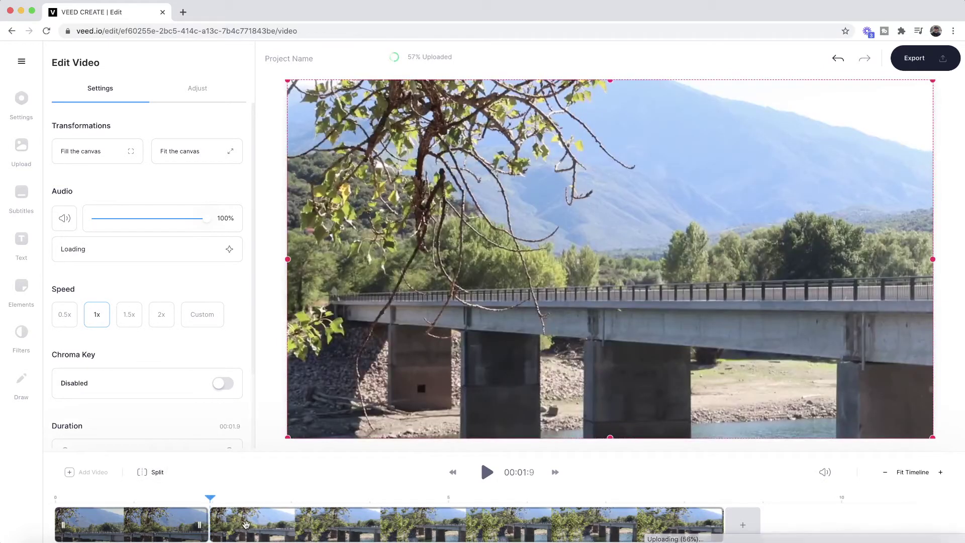
Delete the part after the 1.9 s cut and return the playhead to the start
left_click(255, 524)
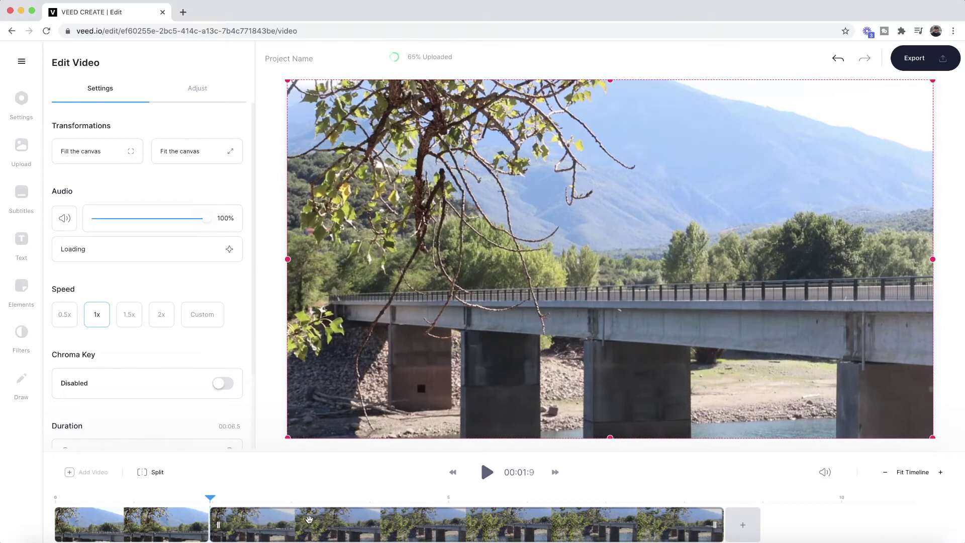
right_click(309, 519)
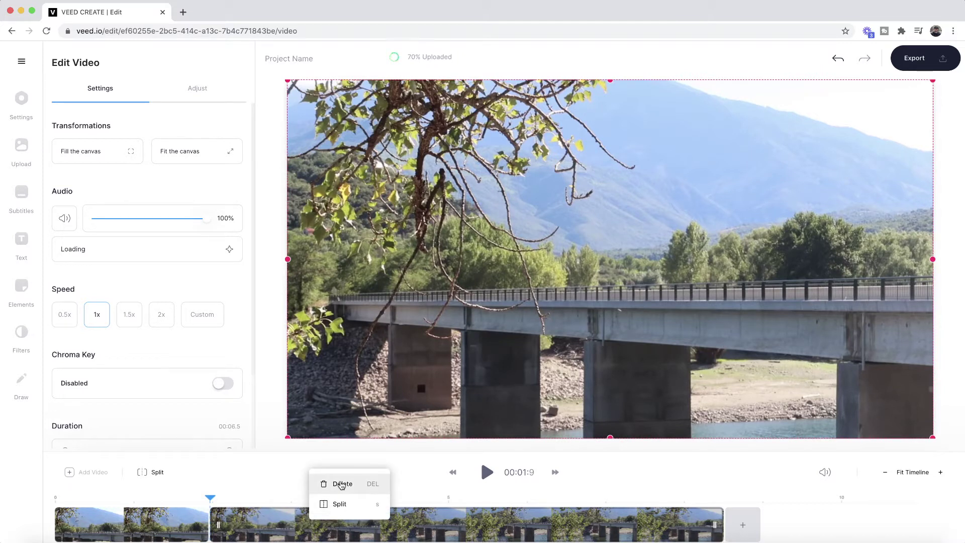
left_click(342, 484)
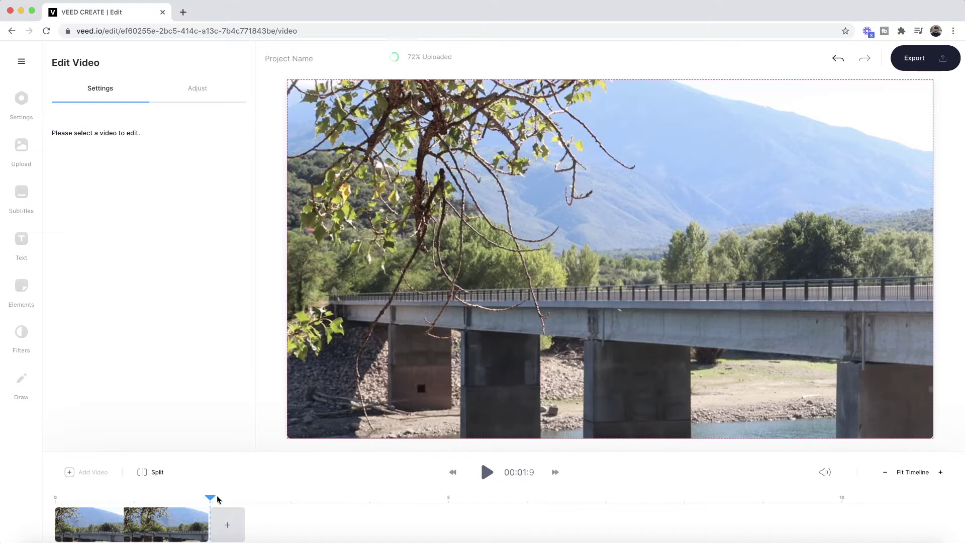
left_click_drag(209, 499, 37, 498)
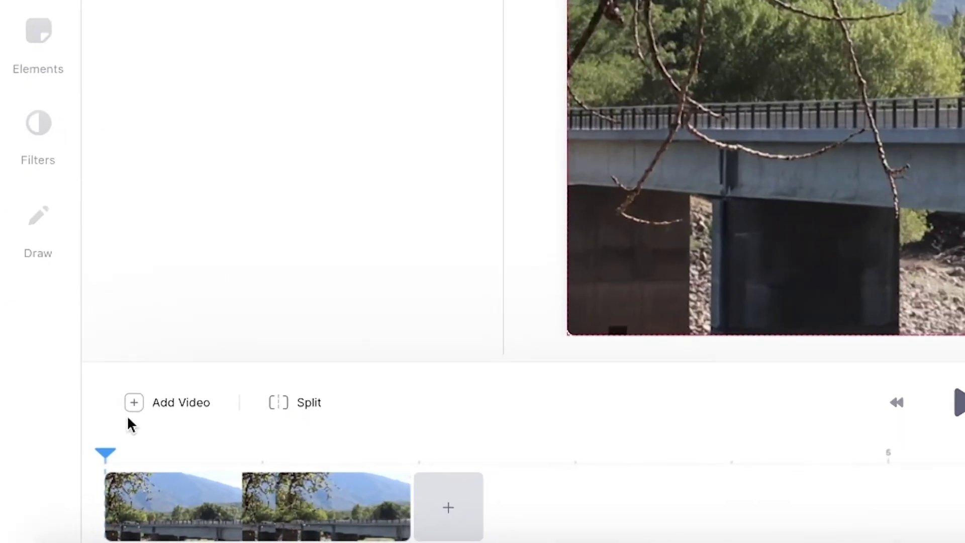
Append the road clip MVI_1328.MP4 from Downloads after the bridge clip
left_click(460, 518)
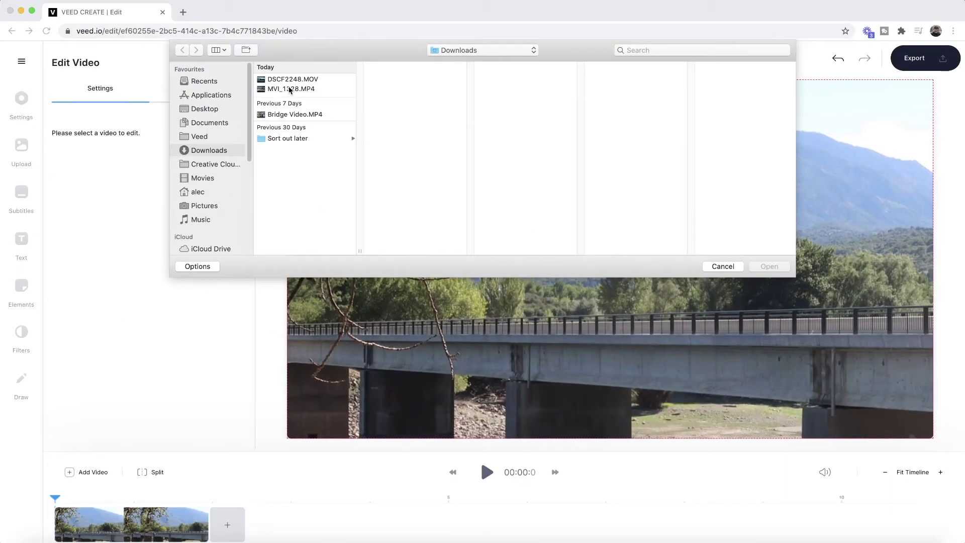
left_click(290, 90)
left_click(294, 80)
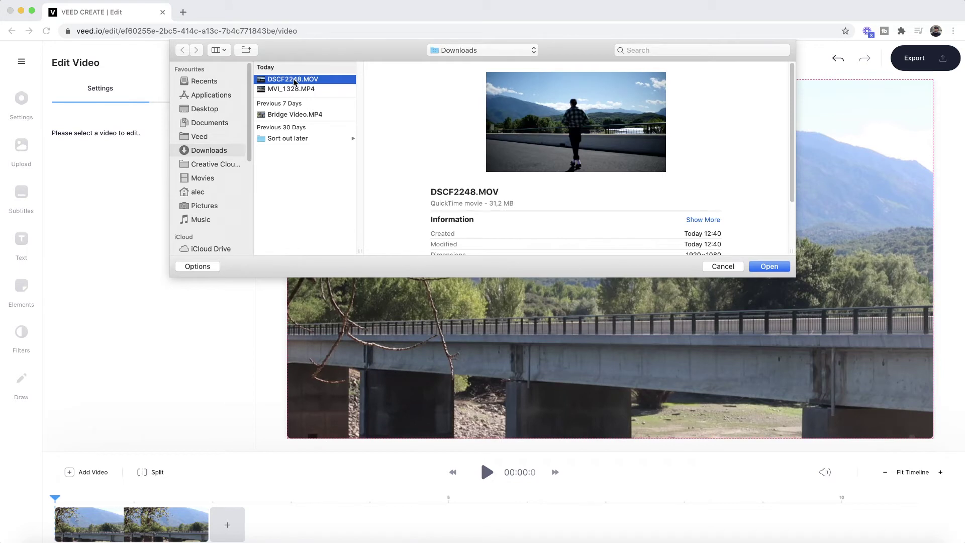
left_click(292, 89)
left_click(754, 267)
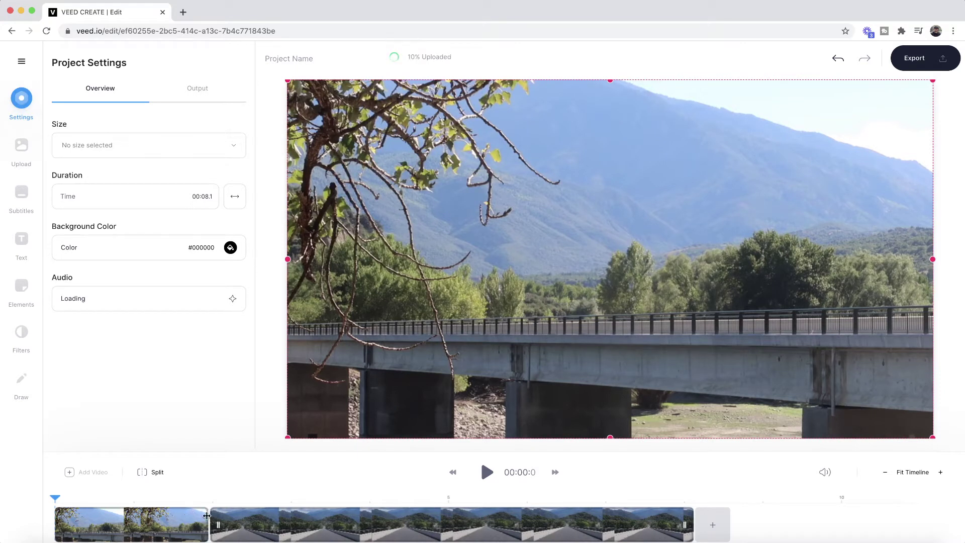
Preview the road clip, then trim its start so both clips total 3.6 seconds
left_click(223, 497)
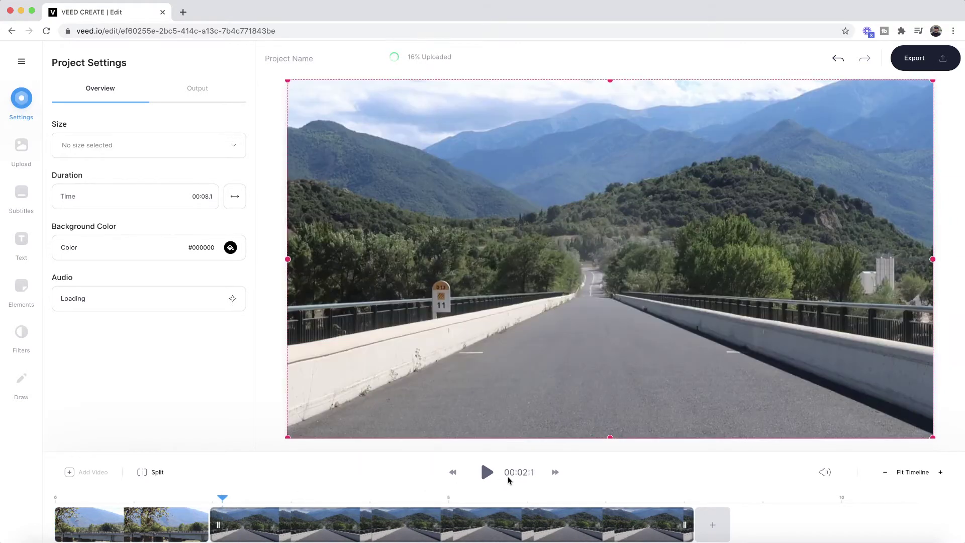
left_click(488, 472)
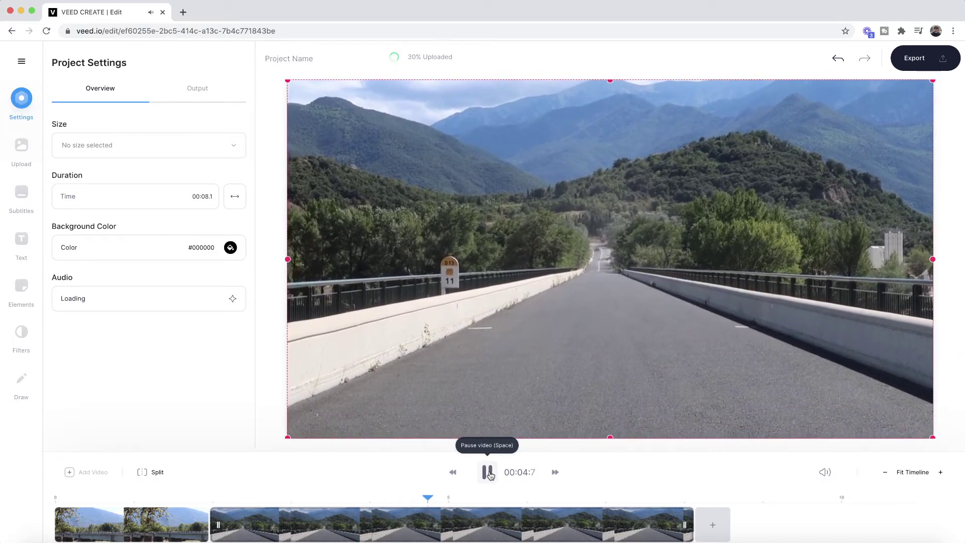
left_click(489, 473)
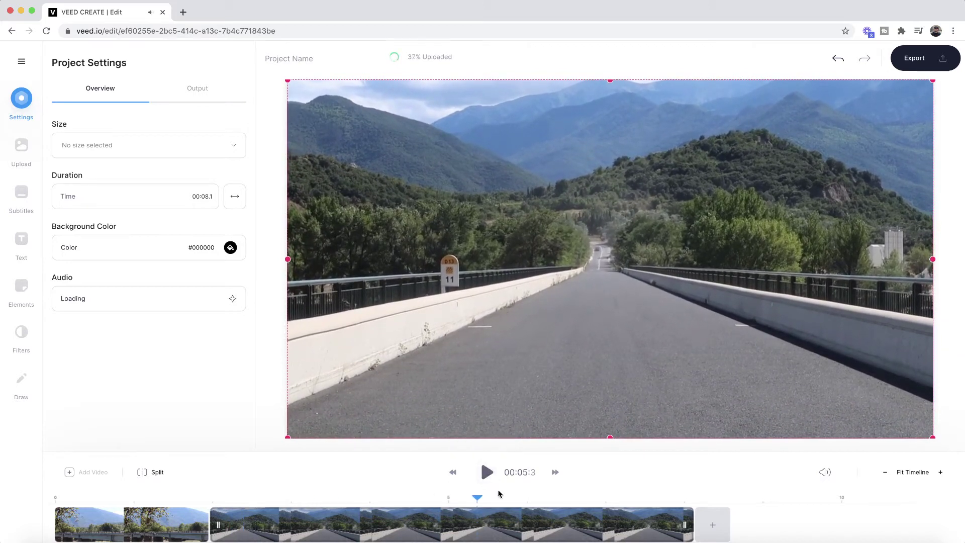
left_click_drag(499, 494, 563, 497)
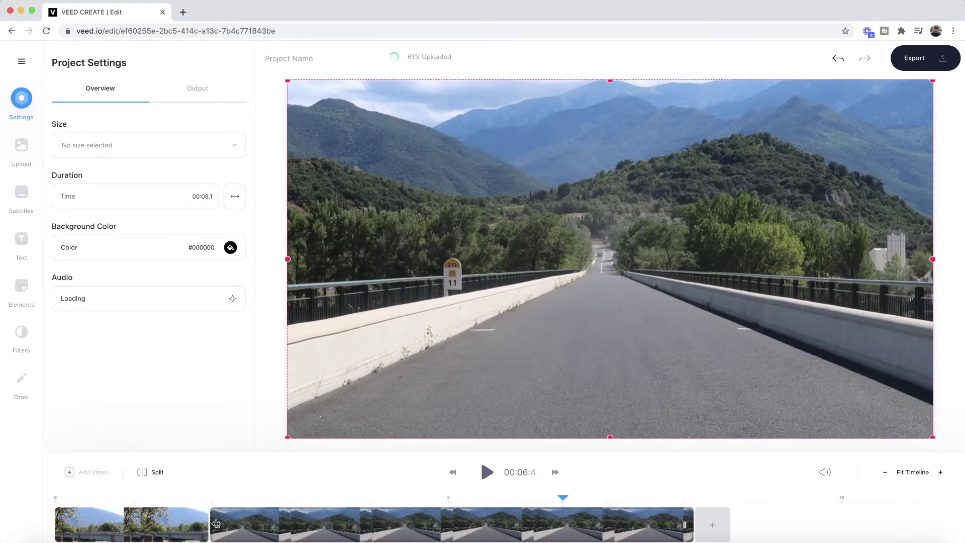
left_click_drag(216, 524, 195, 531)
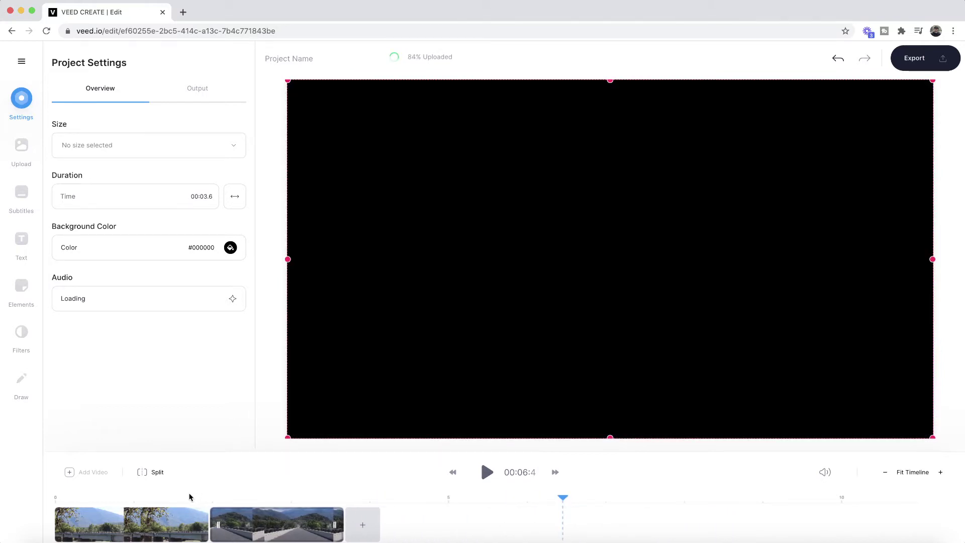
left_click_drag(193, 496, 284, 486)
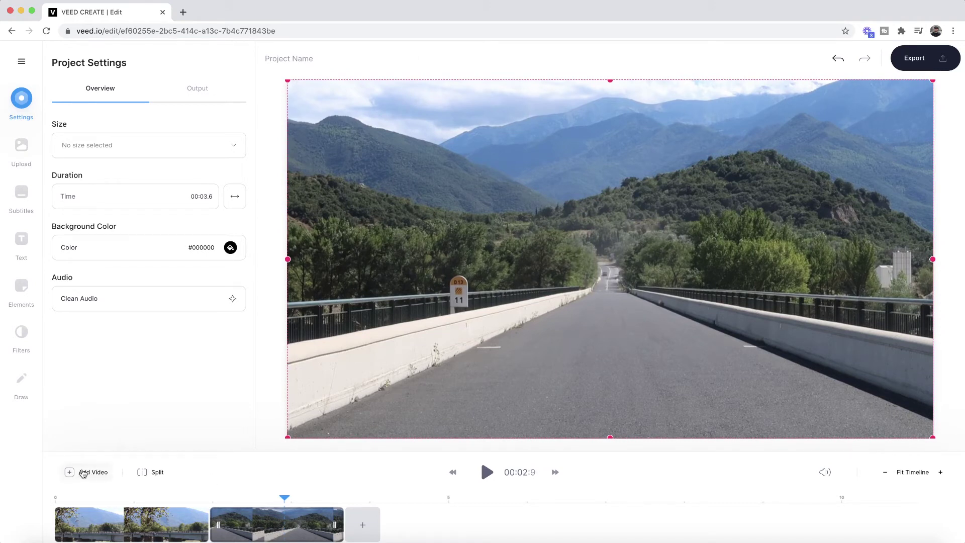
Append DSCF2248.MOV, the man walking on the bridge, from Downloads as the third clip
left_click(83, 473)
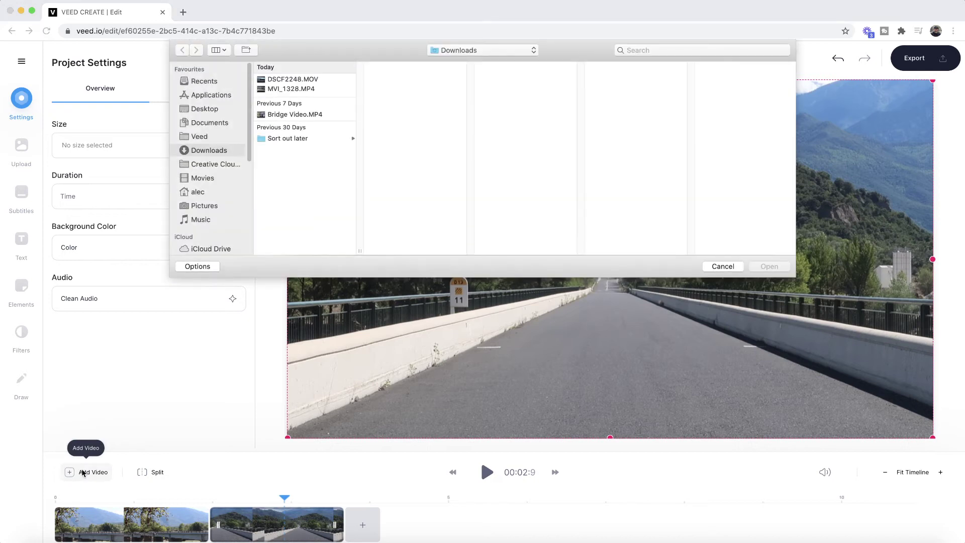
left_click(286, 89)
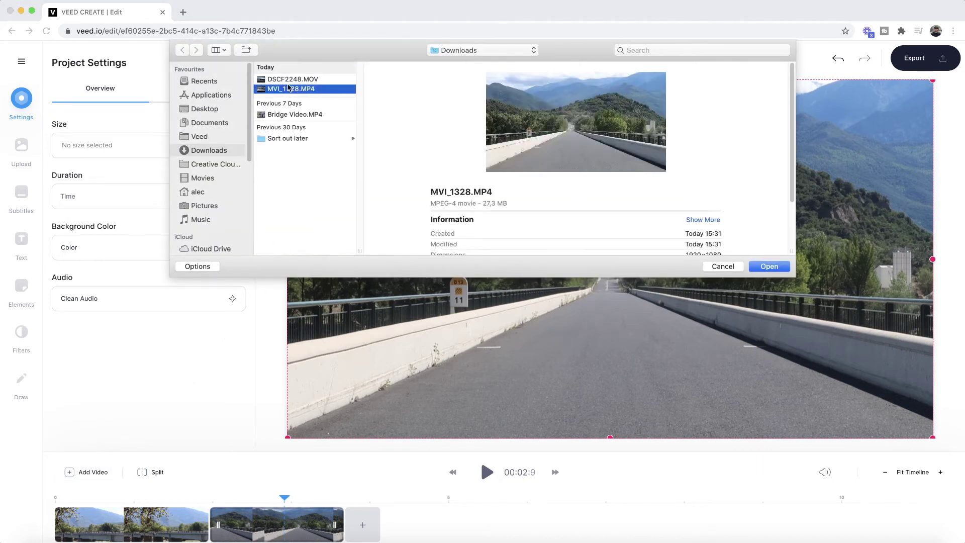
left_click(290, 80)
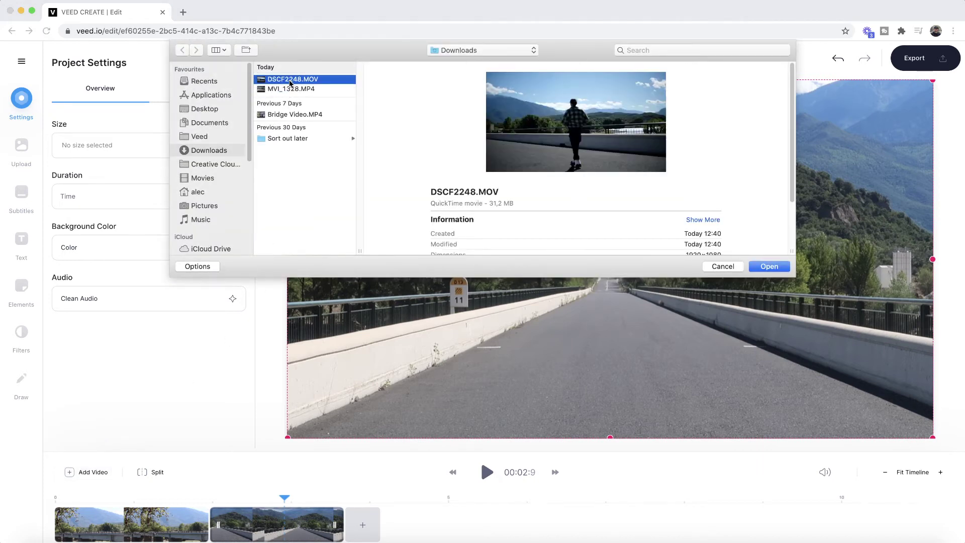
left_click(770, 267)
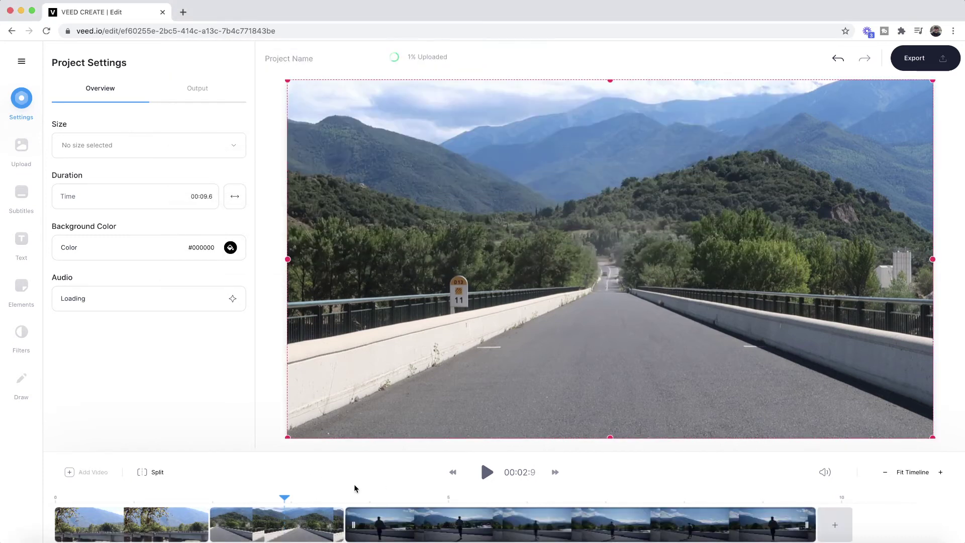
Cut the walking clip at 6.4 s and 7.8 s
left_click_drag(358, 491, 701, 495)
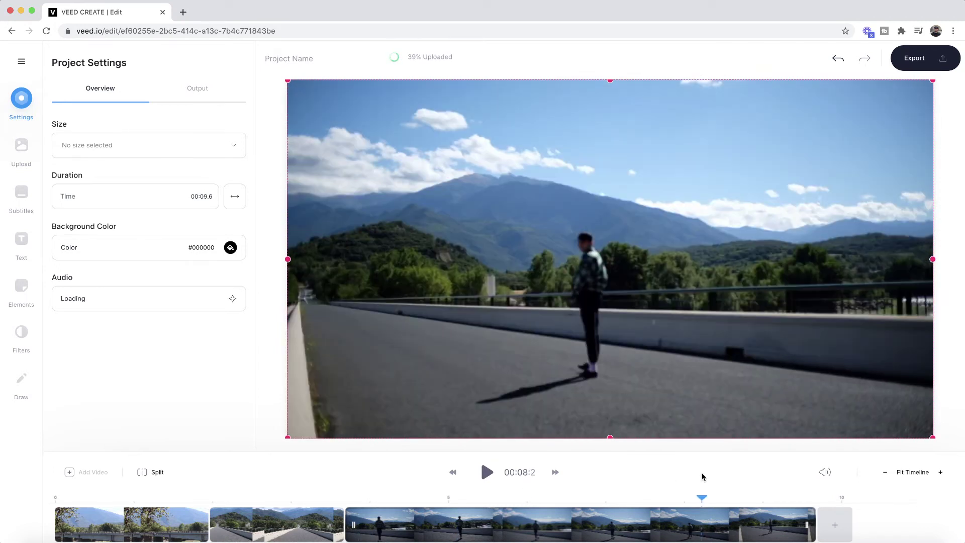
left_click(565, 499)
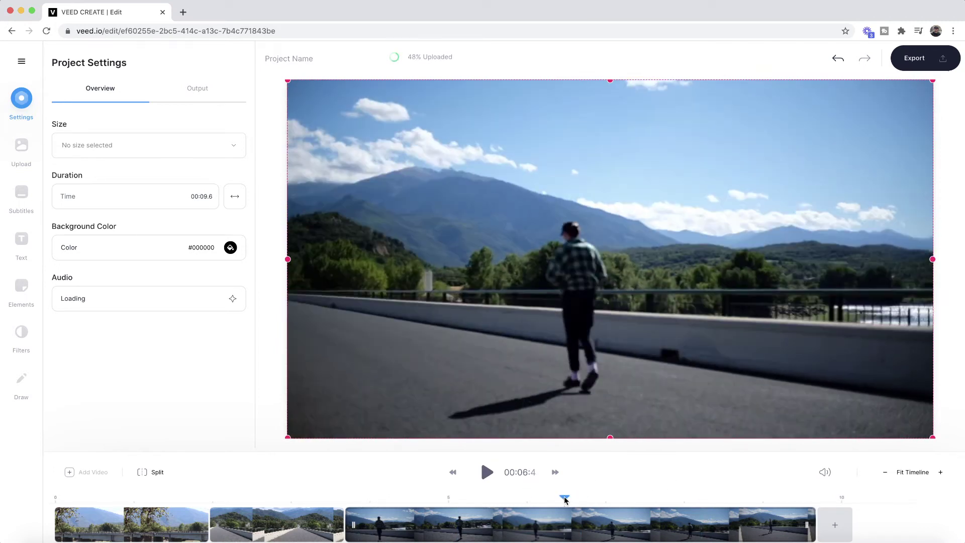
left_click(157, 474)
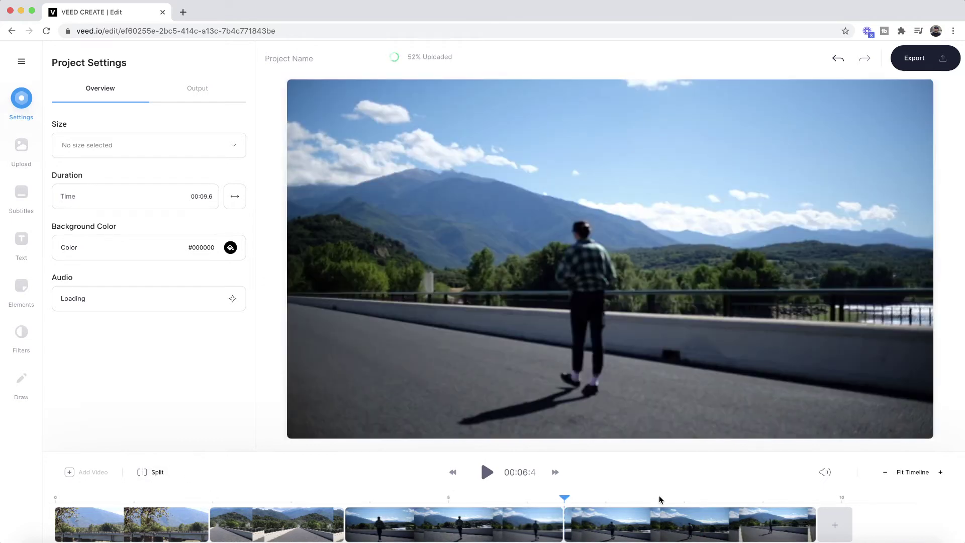
left_click(675, 497)
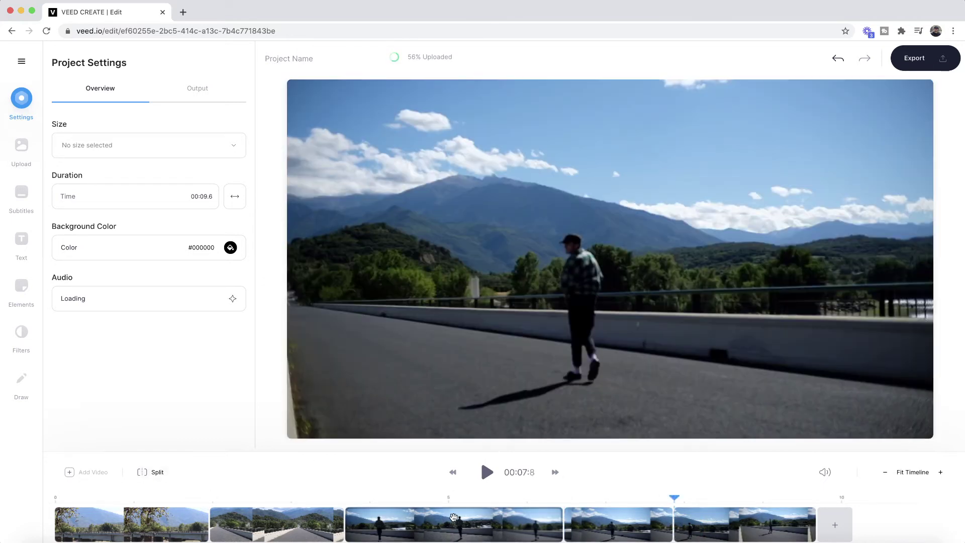
Delete the outer walking-clip pieces and butt the 1.3-second middle piece against the road clip
right_click(456, 518)
left_click(499, 486)
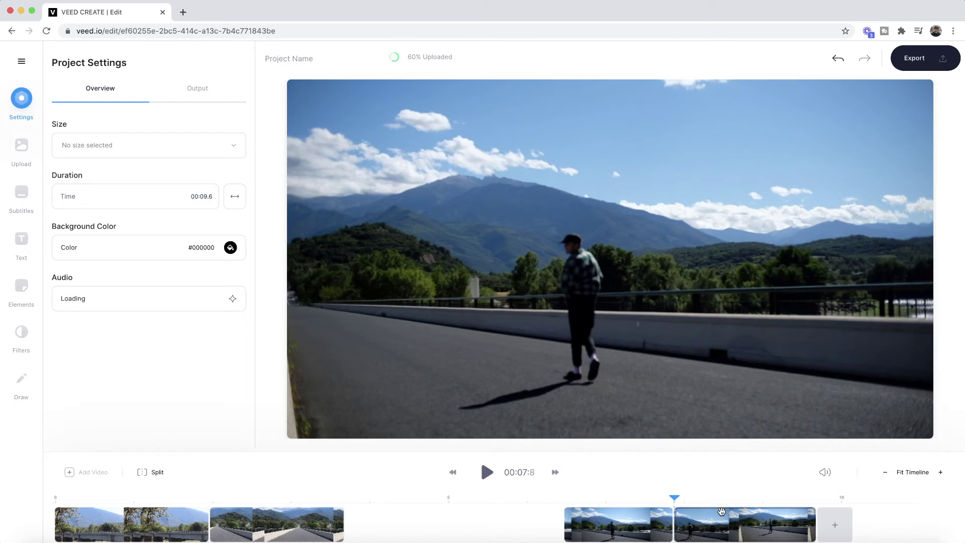
right_click(724, 523)
left_click(746, 477)
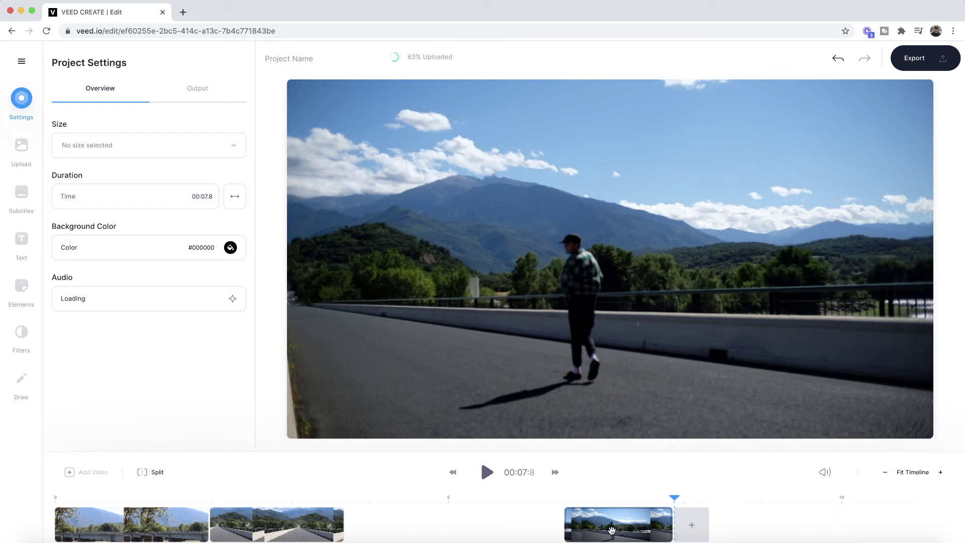
left_click_drag(604, 532, 384, 533)
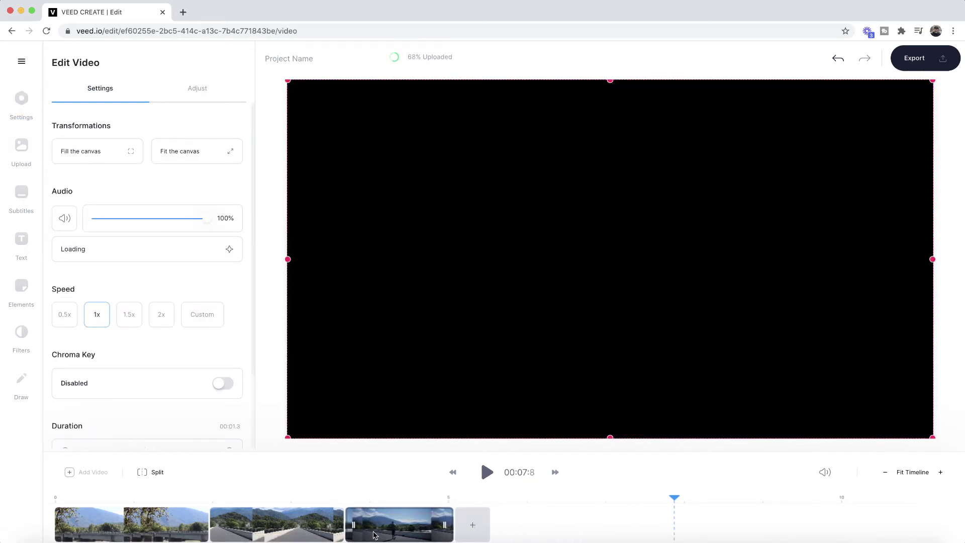
left_click(328, 498)
left_click(303, 498)
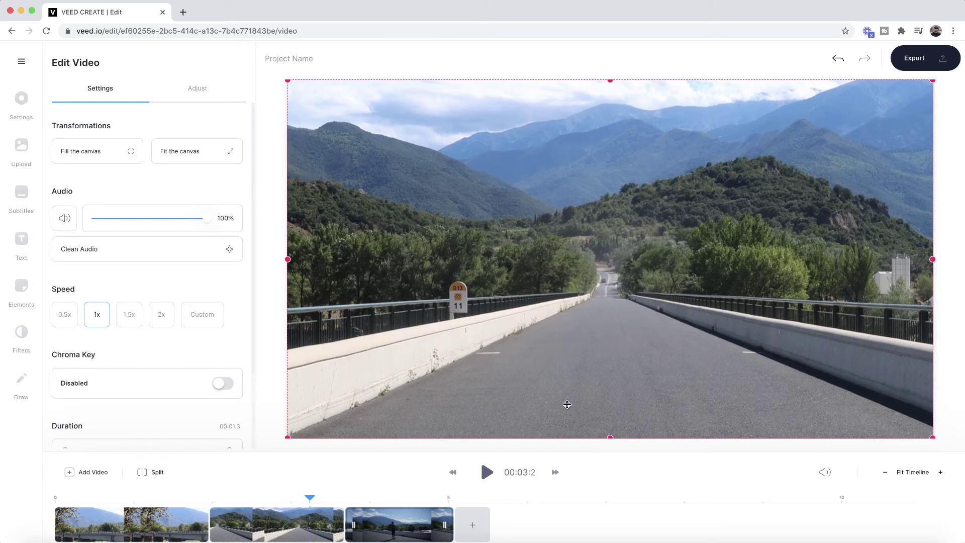
Rename the project to 'Bridge' and export it
left_click(283, 64)
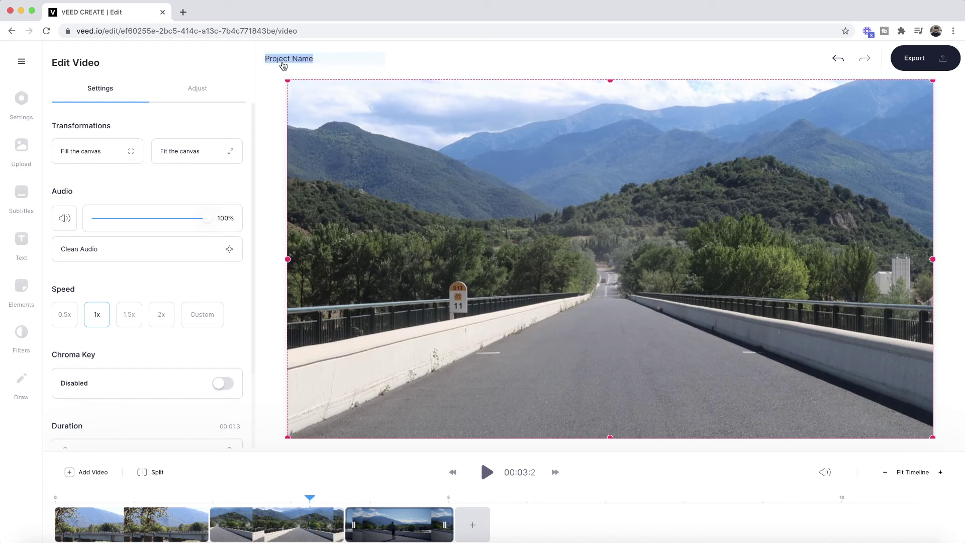
type("Bridge")
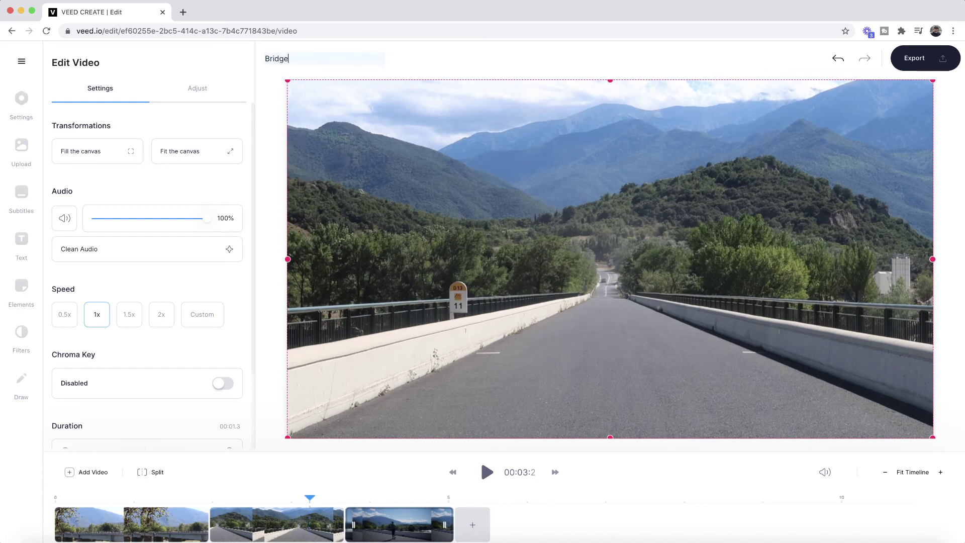
left_click(416, 62)
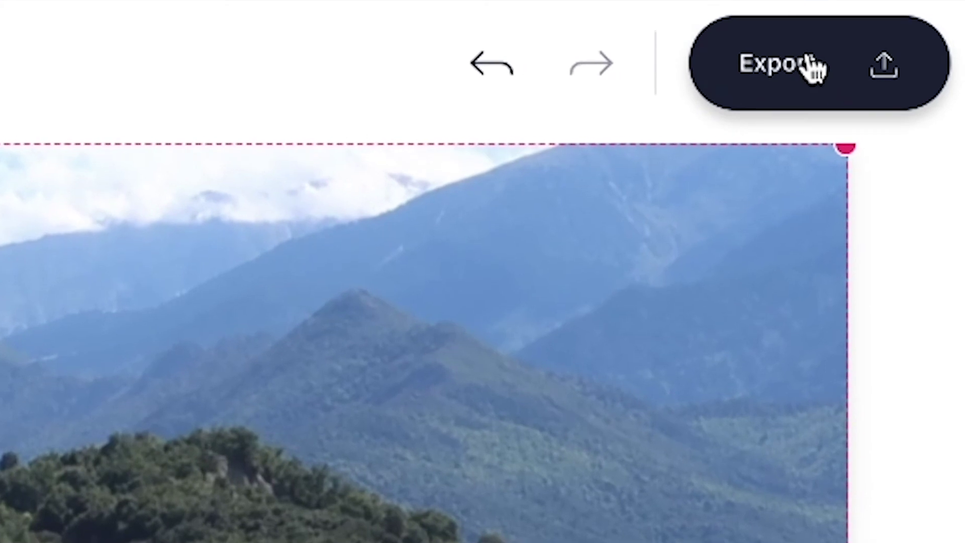
left_click(834, 62)
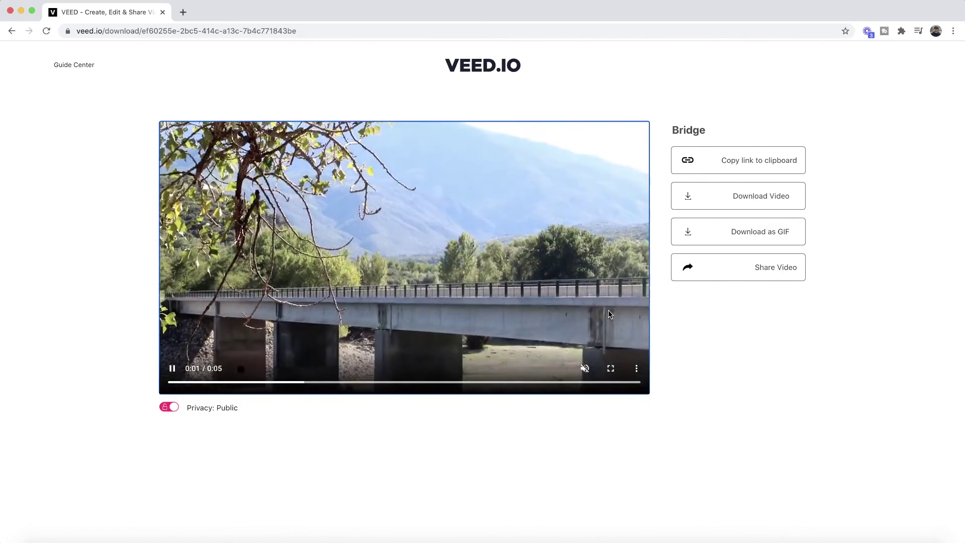
Download the rendered video as Bridge.mp4
left_click(724, 198)
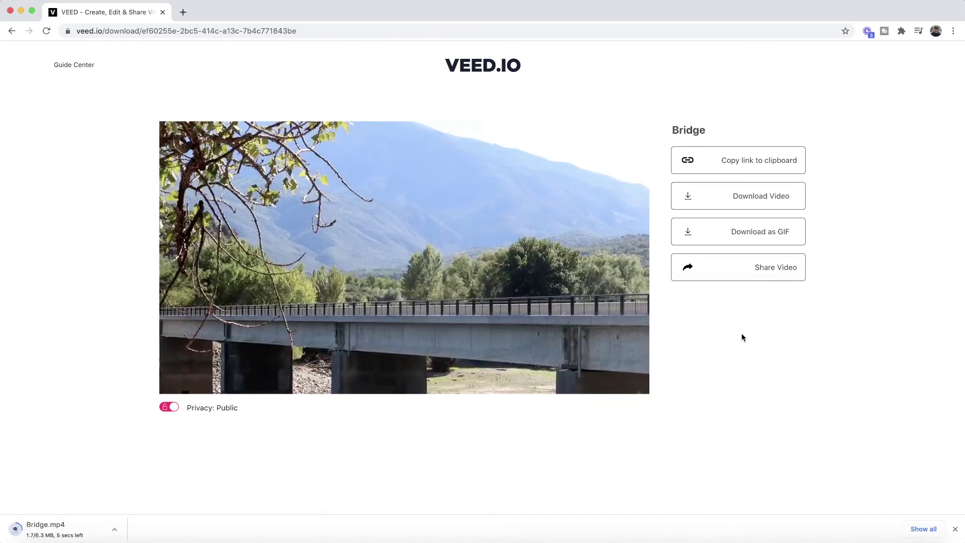